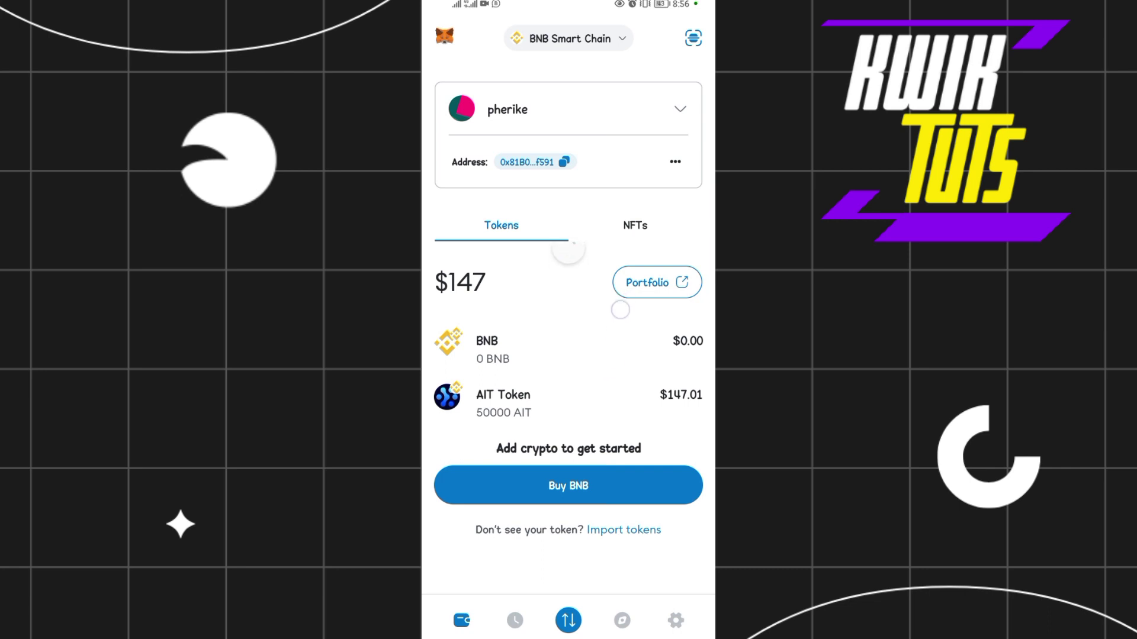
Check the network list, close it and stay on BNB Smart Chain
{"action": "left_click", "coordinate": [612, 39]}
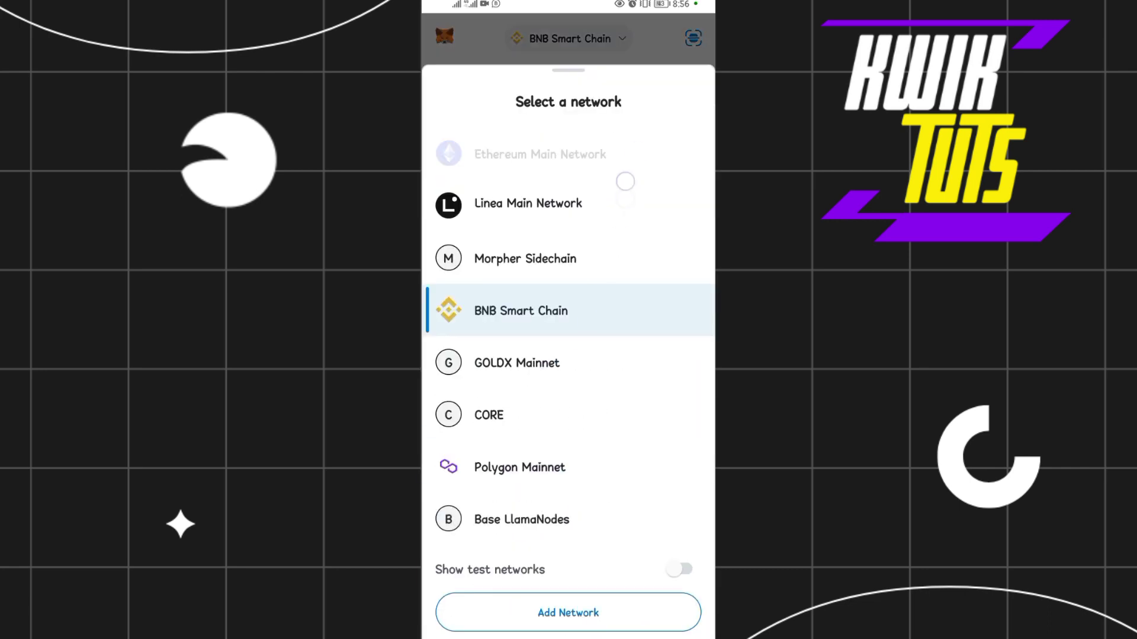
{"action": "left_click_drag", "start_coordinate": [624, 183], "coordinate": [592, 299]}
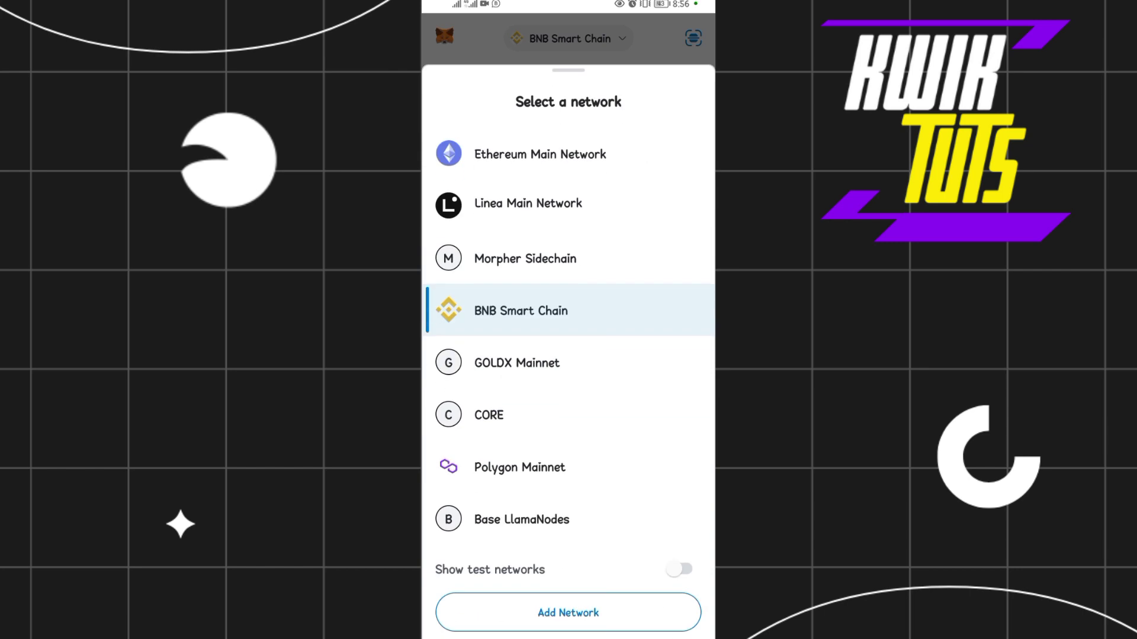
{"action": "left_click_drag", "start_coordinate": [569, 134], "coordinate": [569, 533]}
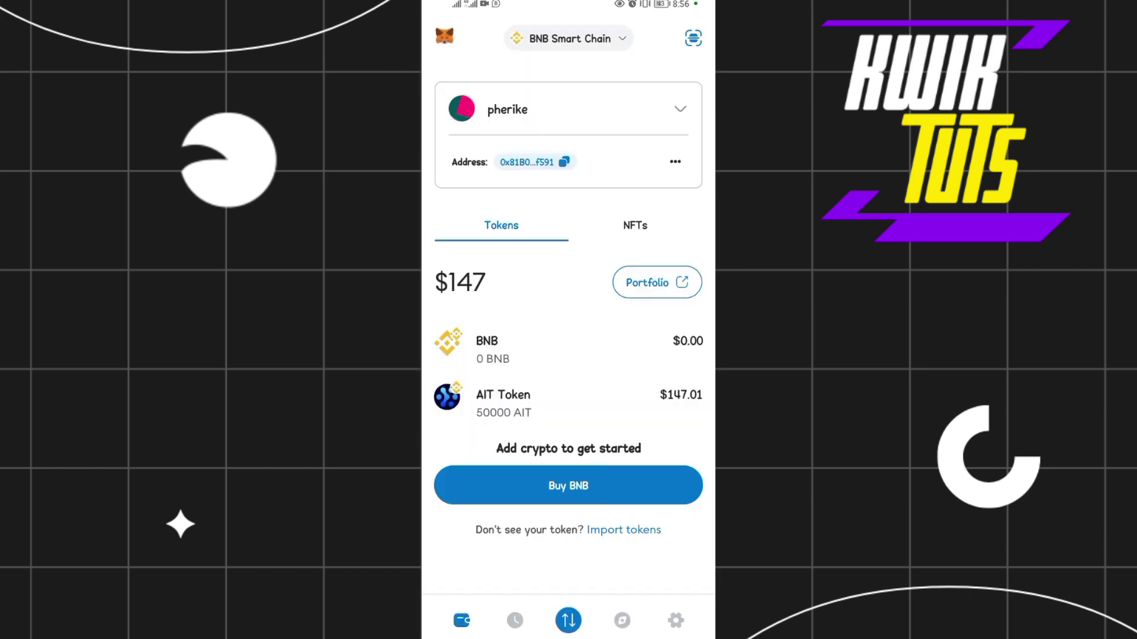
{"action": "left_click", "coordinate": [646, 529]}
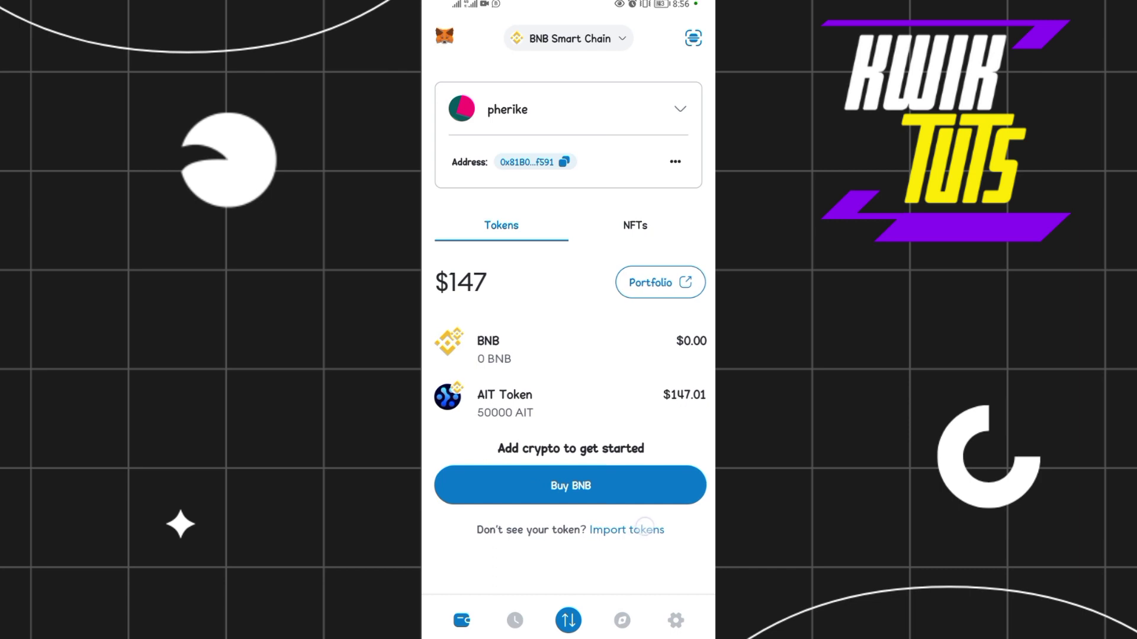
{"action": "left_click", "coordinate": [624, 530]}
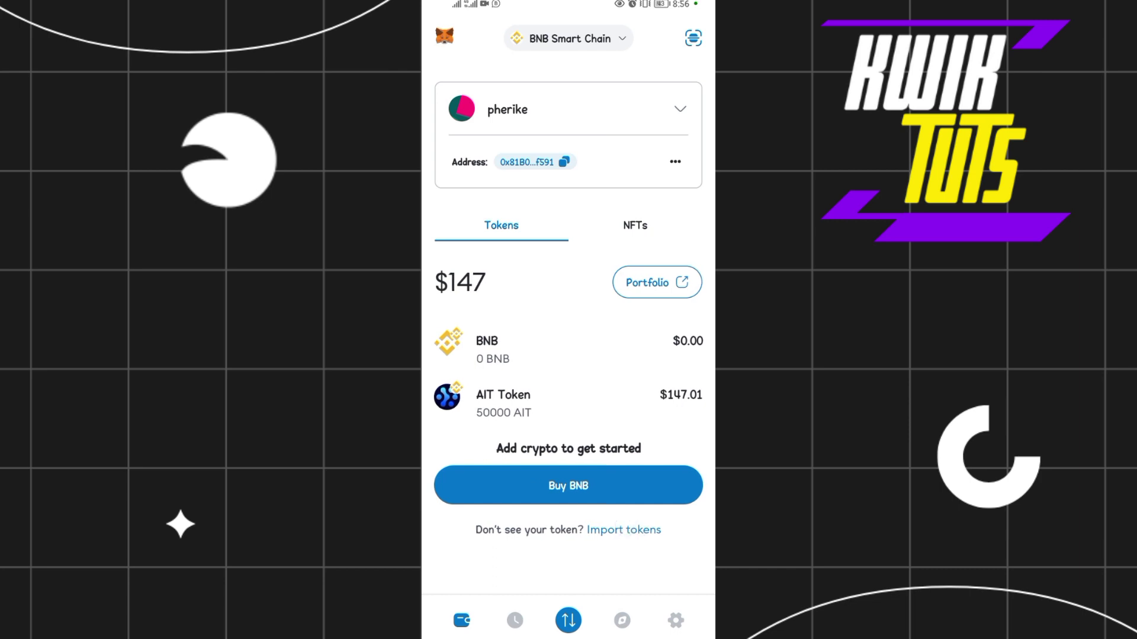
Paste the TRX contract address into the Custom Token address field
{"action": "left_click", "coordinate": [624, 530]}
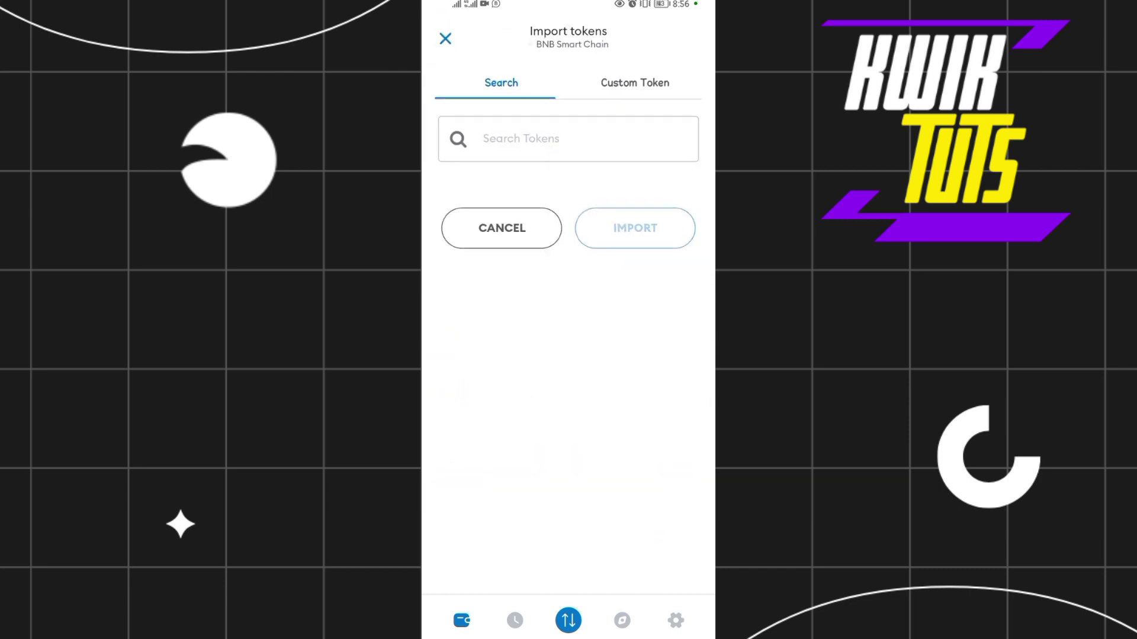
{"action": "left_click", "coordinate": [636, 82]}
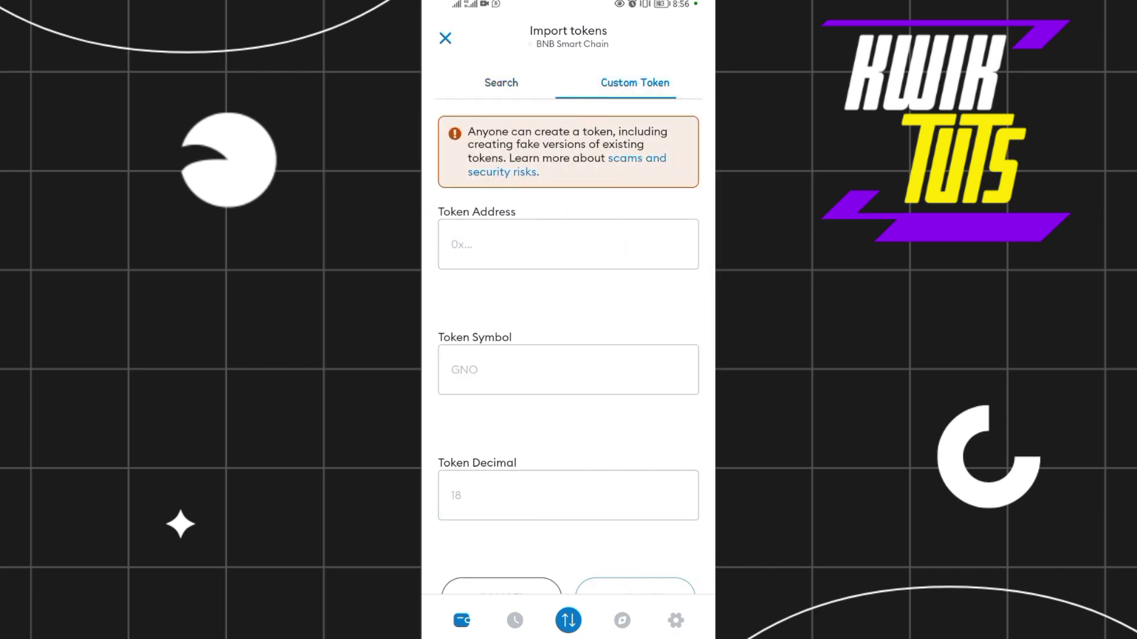
{"action": "left_click", "coordinate": [495, 241]}
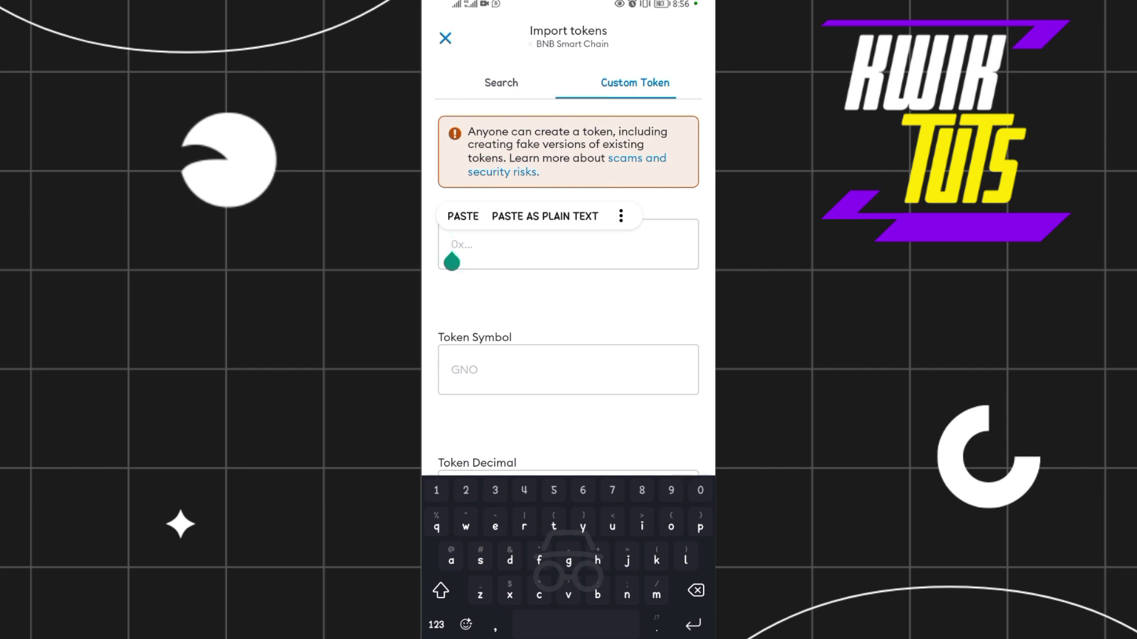
{"action": "left_click", "coordinate": [463, 216]}
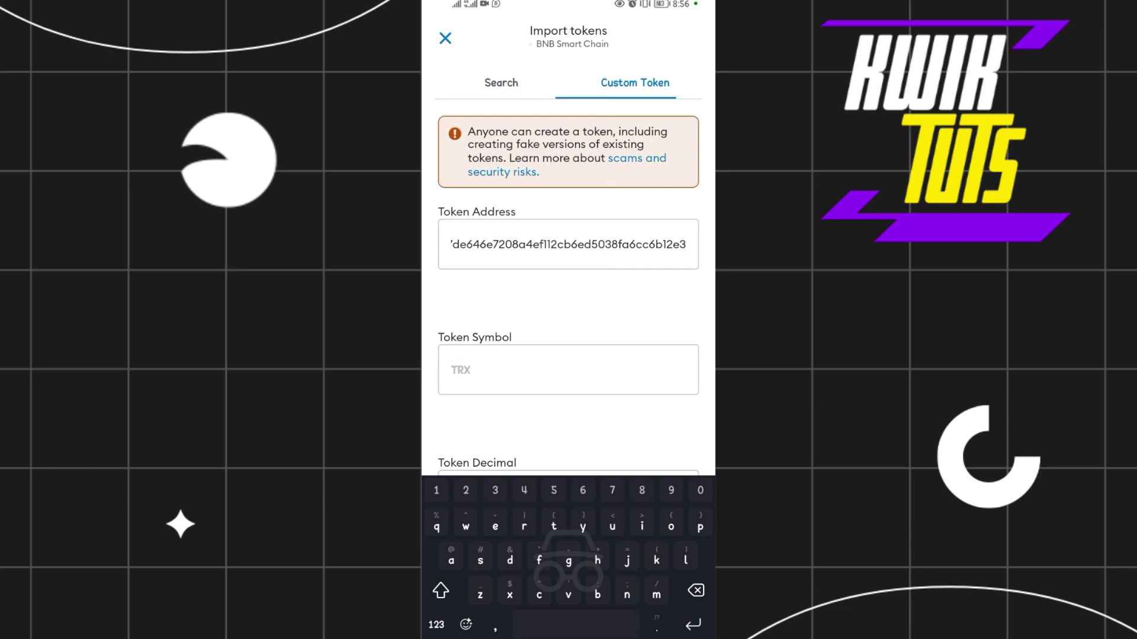
{"action": "left_click_drag", "start_coordinate": [591, 396], "coordinate": [592, 325]}
{"action": "mouse_move", "coordinate": [482, 305]}
{"action": "left_mouse_down"}
{"action": "mouse_move", "coordinate": [487, 286]}
{"action": "mouse_move", "coordinate": [462, 285]}
{"action": "mouse_move", "coordinate": [517, 273]}
{"action": "mouse_move", "coordinate": [516, 296]}
{"action": "mouse_move", "coordinate": [580, 231]}
{"action": "mouse_move", "coordinate": [498, 333]}
{"action": "left_mouse_up"}
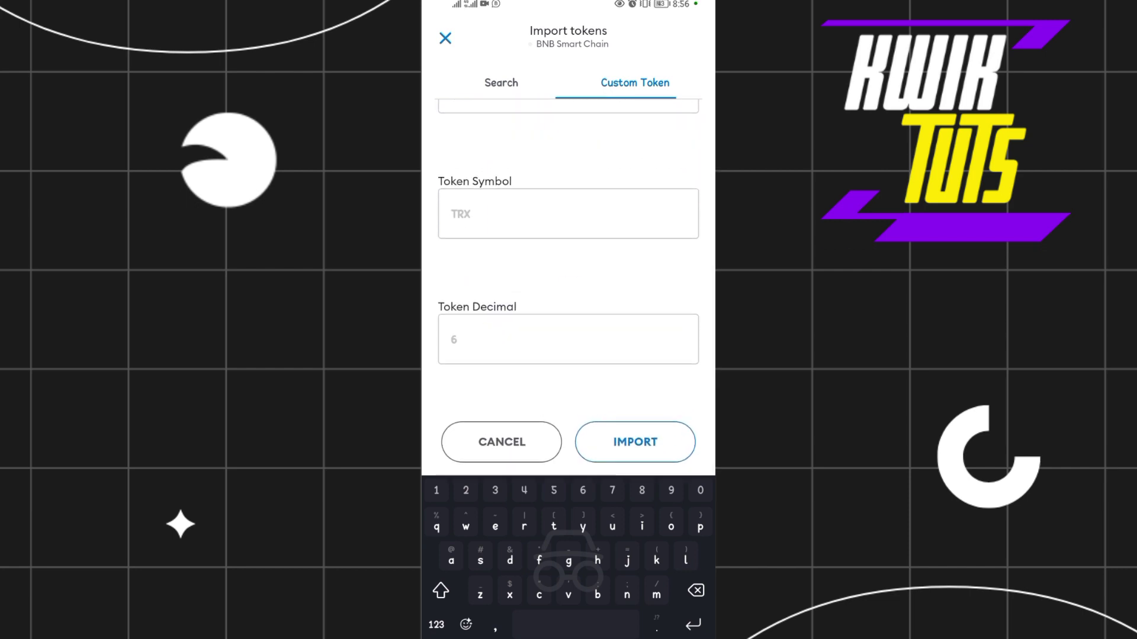
Import the TRON (TRX) custom token so it lists with a 0 TRX balance
{"action": "left_click", "coordinate": [634, 442]}
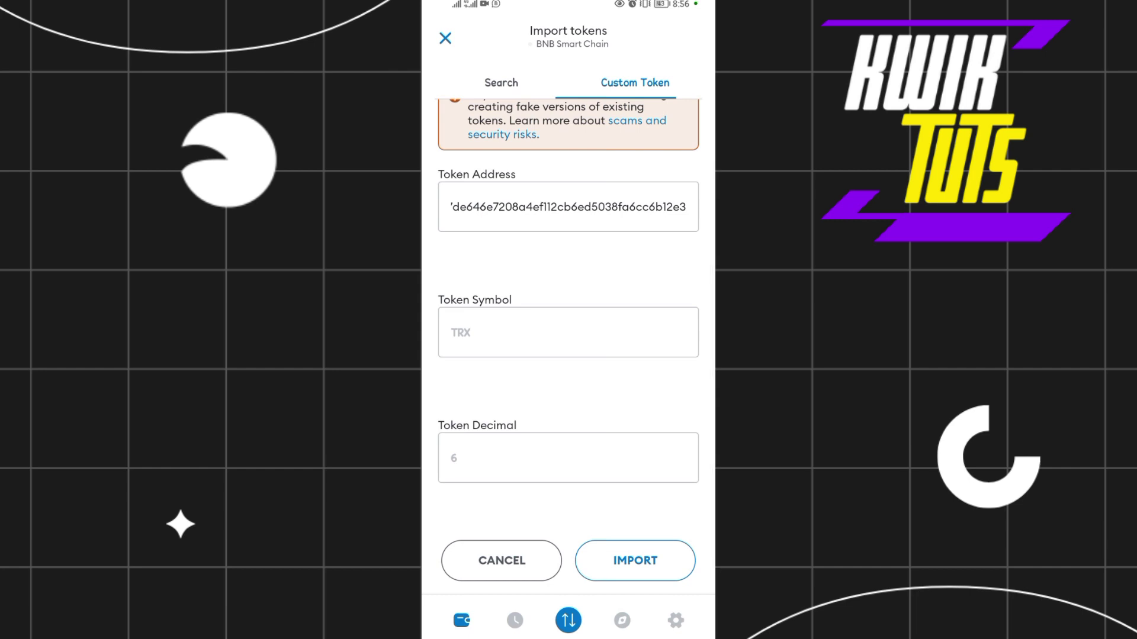
{"action": "left_click", "coordinate": [635, 561]}
{"action": "left_click", "coordinate": [636, 560]}
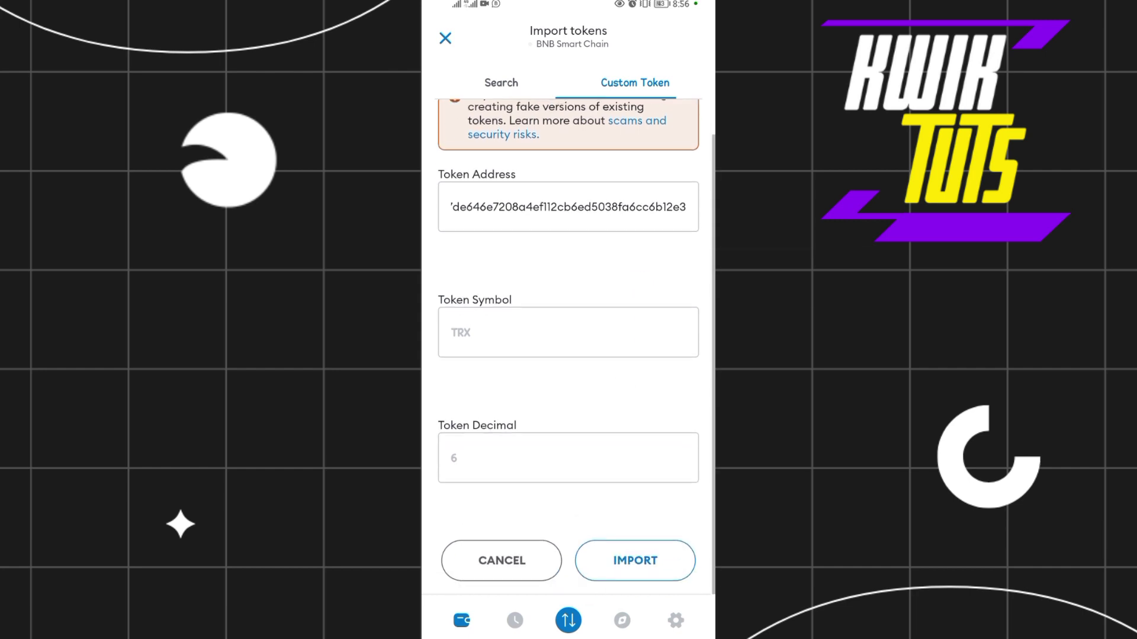
{"action": "left_click", "coordinate": [635, 561]}
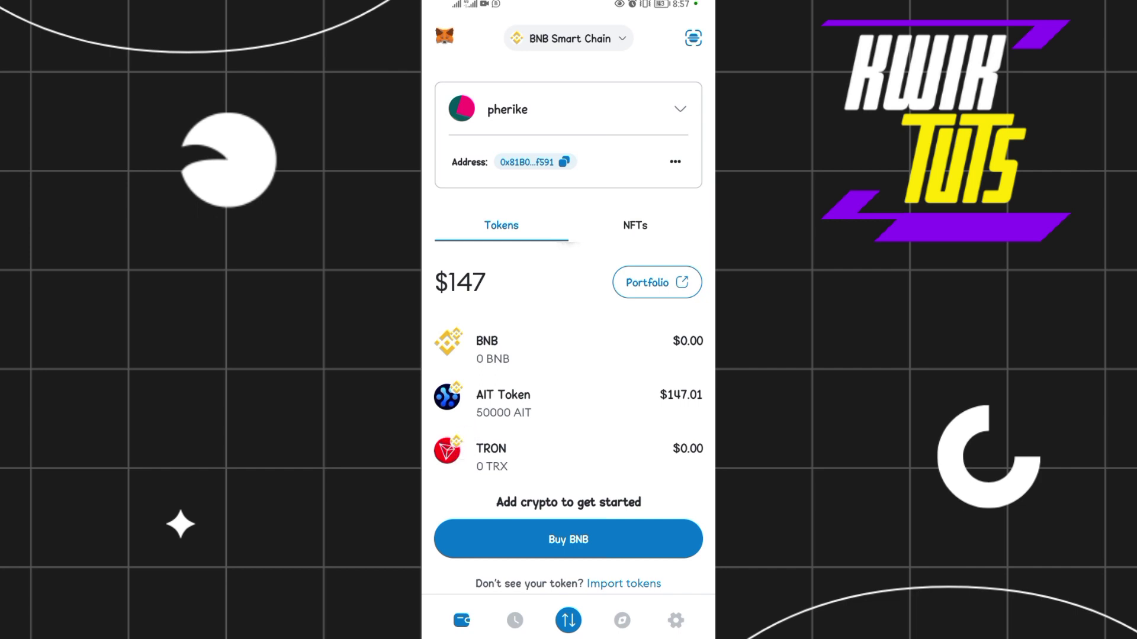
Leave MetaMask for the home screen and launch Chrome from the app drawer
{"action": "mouse_move", "coordinate": [576, 633]}
{"action": "left_mouse_down"}
{"action": "mouse_move", "coordinate": [655, 221]}
{"action": "mouse_move", "coordinate": [656, 88]}
{"action": "left_mouse_up"}
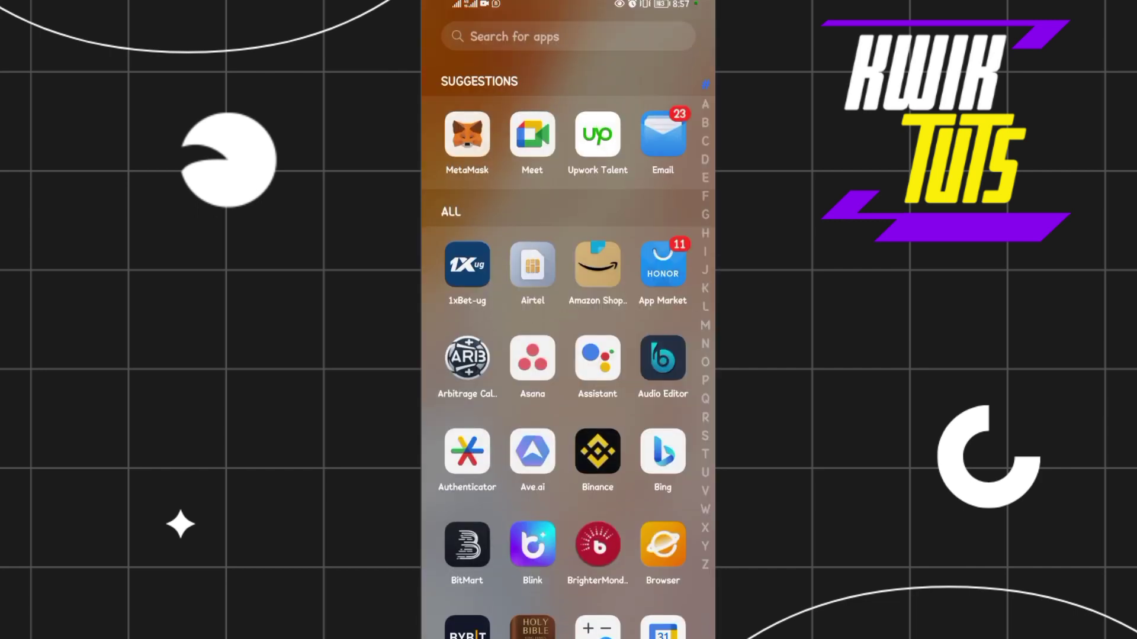
{"action": "left_click", "coordinate": [586, 35]}
{"action": "type", "text": "c"}
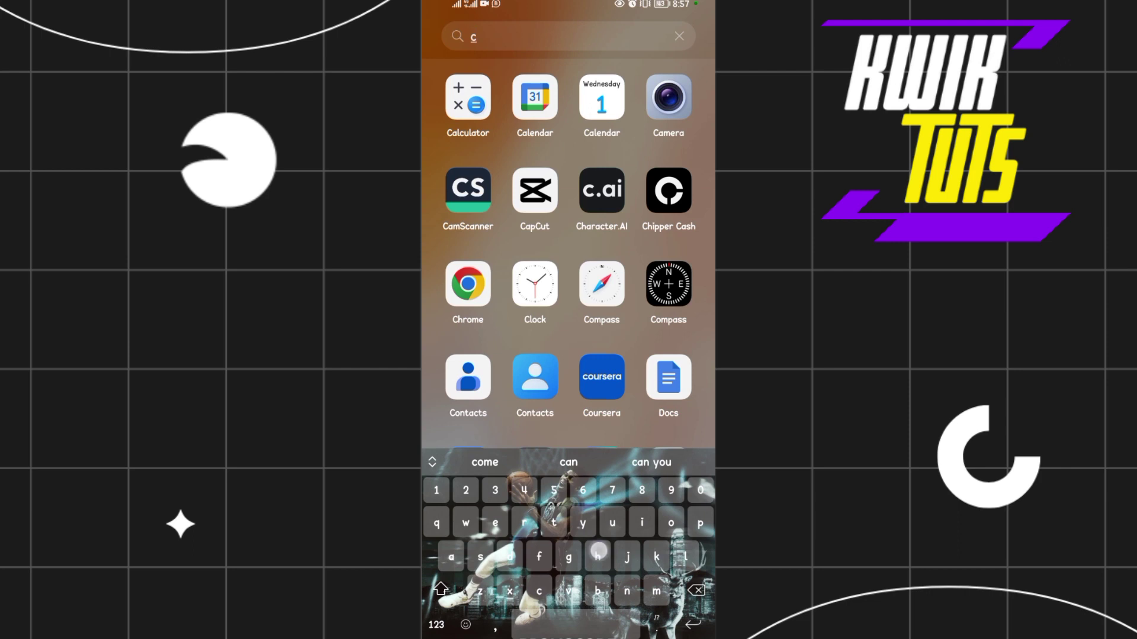
{"action": "type", "text": "h"}
{"action": "left_click", "coordinate": [601, 98]}
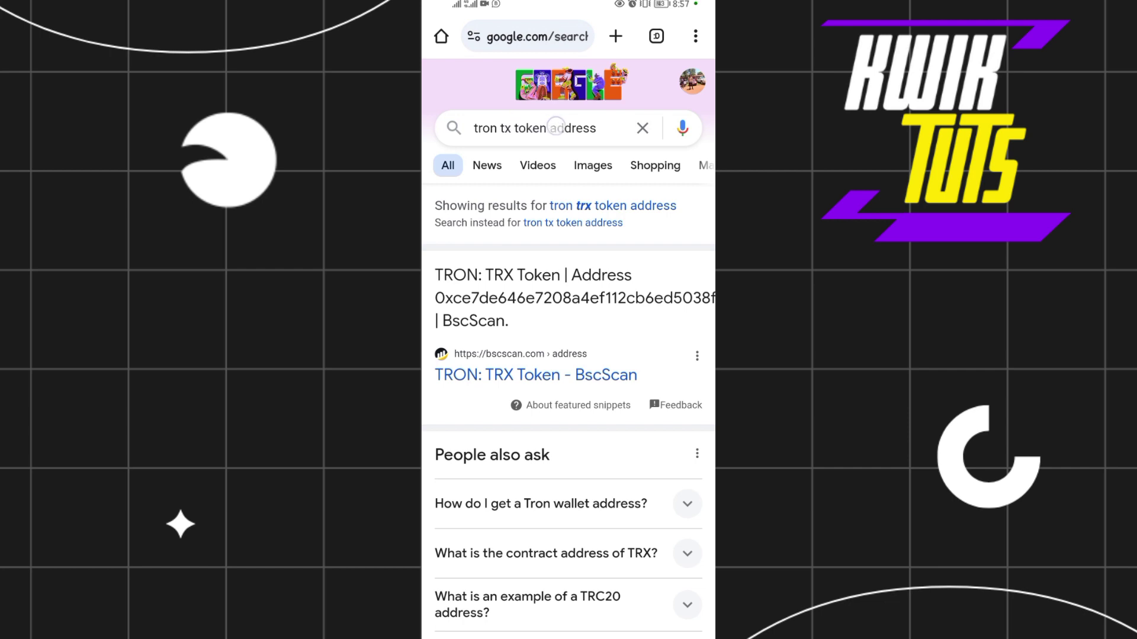
{"action": "left_click_drag", "start_coordinate": [590, 317], "coordinate": [589, 272]}
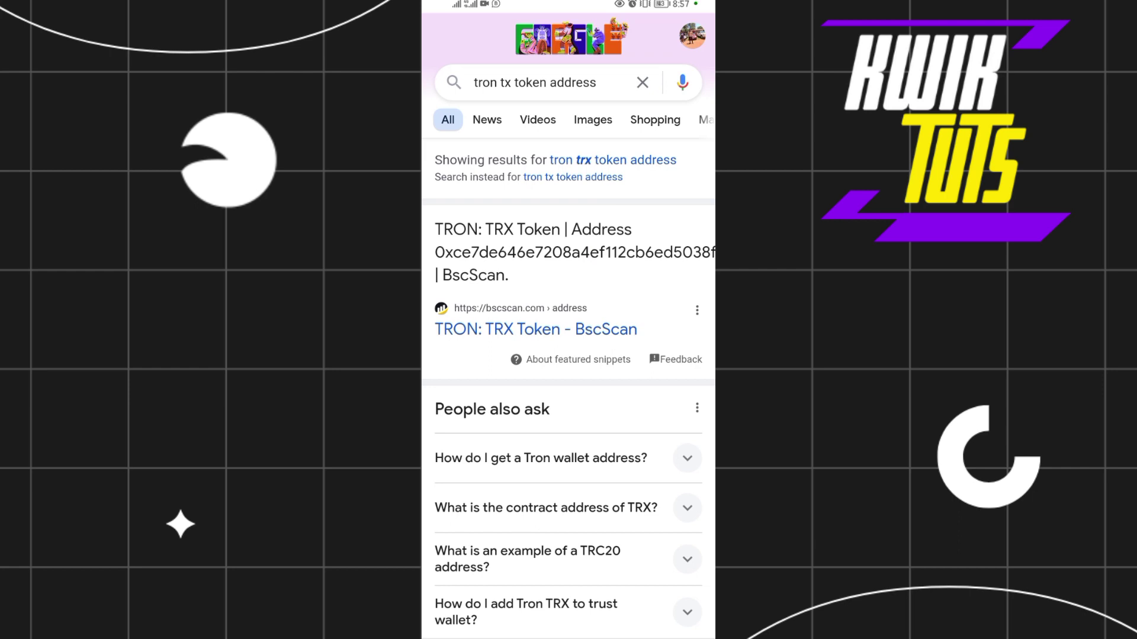
{"action": "scroll", "coordinate": [568, 356], "scroll_direction": "down", "scroll_amount": 1}
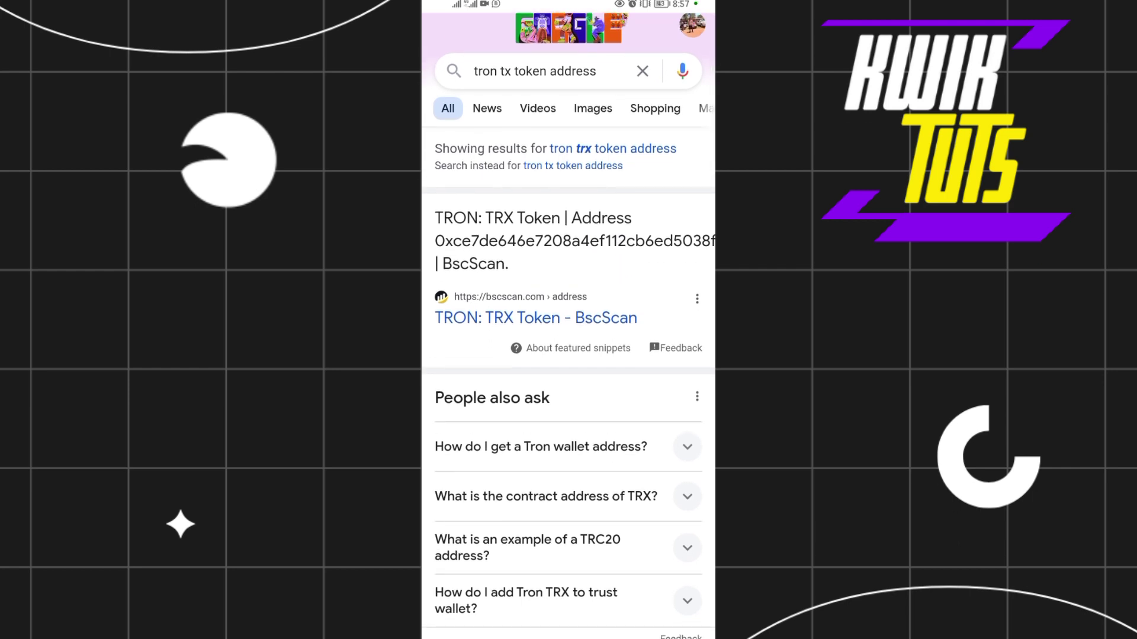
{"action": "scroll", "coordinate": [569, 356], "scroll_direction": "down", "scroll_amount": 1}
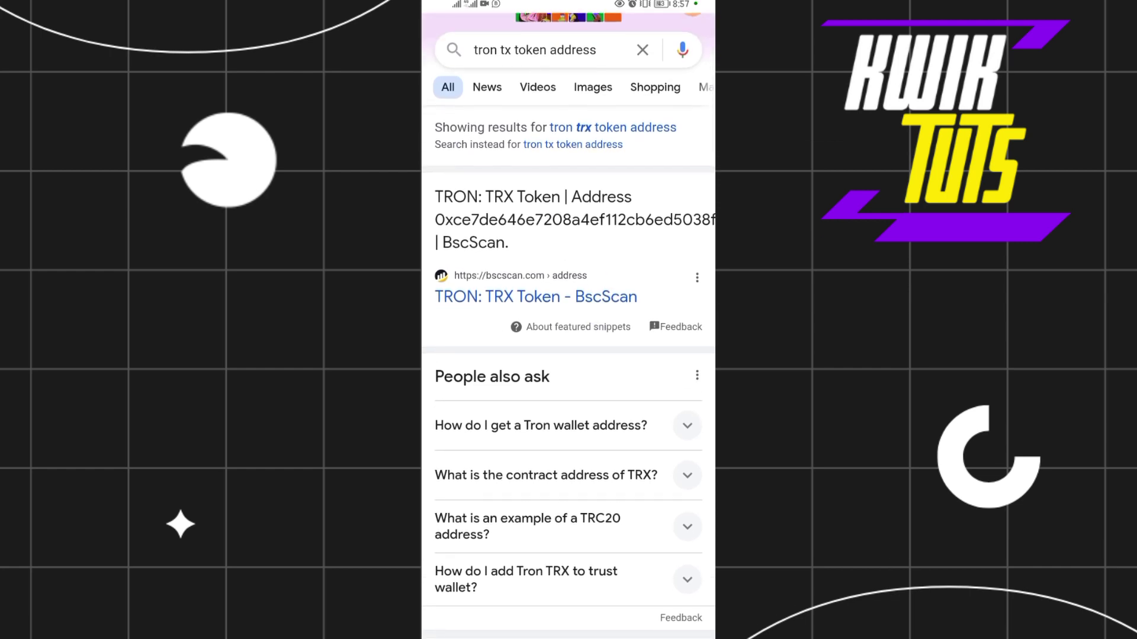
{"action": "scroll", "coordinate": [569, 355], "scroll_direction": "down", "scroll_amount": 3}
{"action": "scroll", "coordinate": [568, 356], "scroll_direction": "up", "scroll_amount": 5}
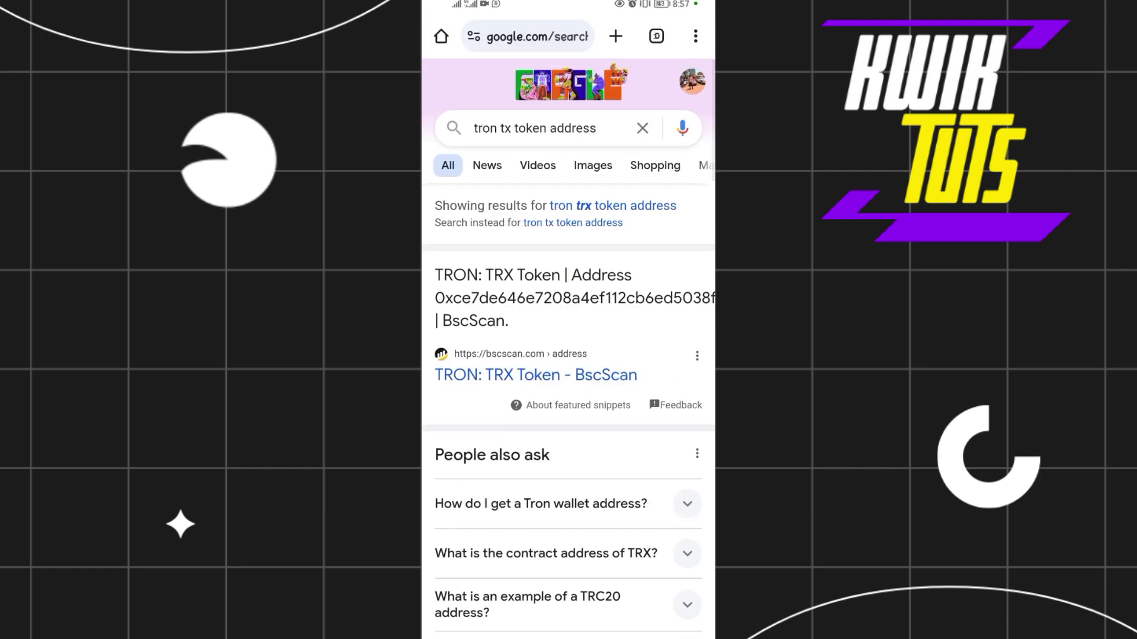